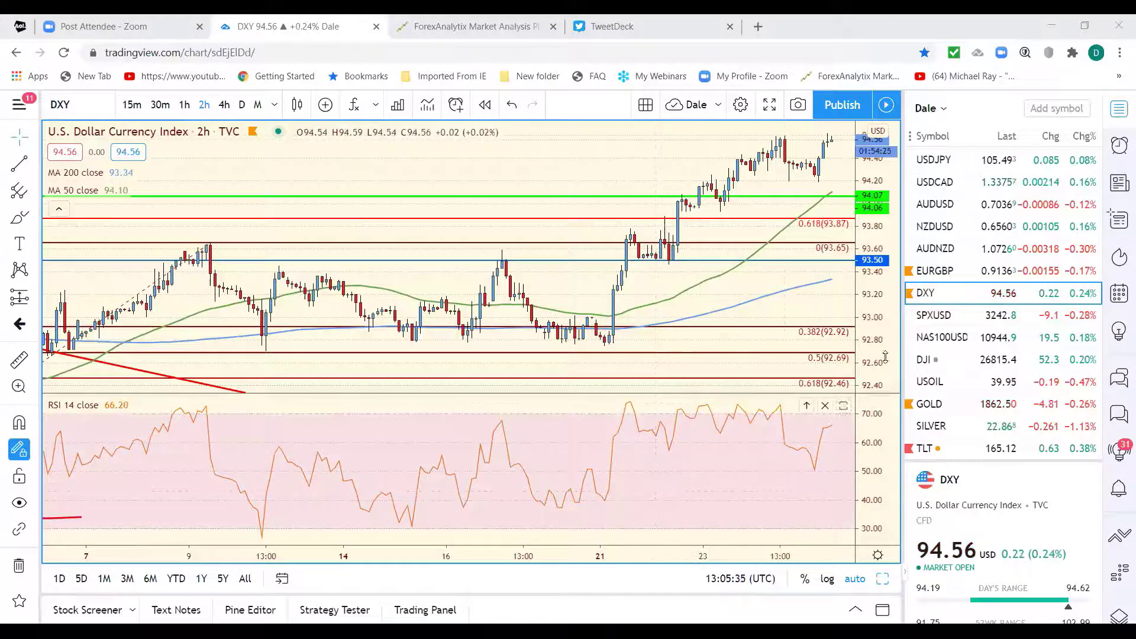
Load the EURGBP 2-hour chart from the watchlist in place of the Dollar Index
left_click(947, 272)
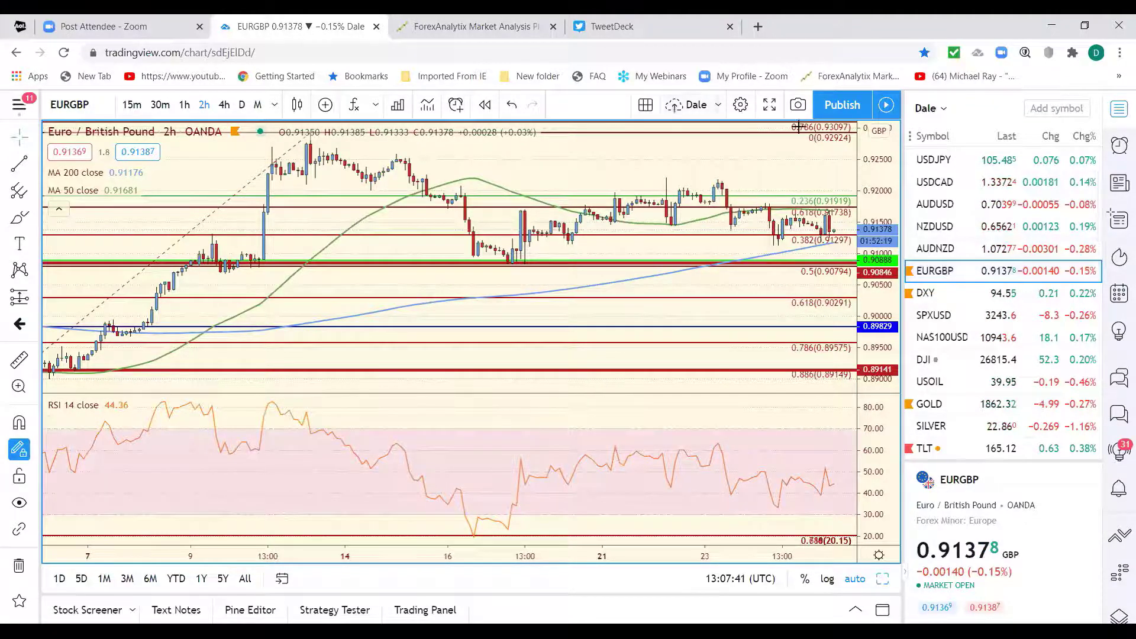
Check the USDJPY and EURUSD charts, then settle on the GBPUSD 2-hour chart
left_click(943, 164)
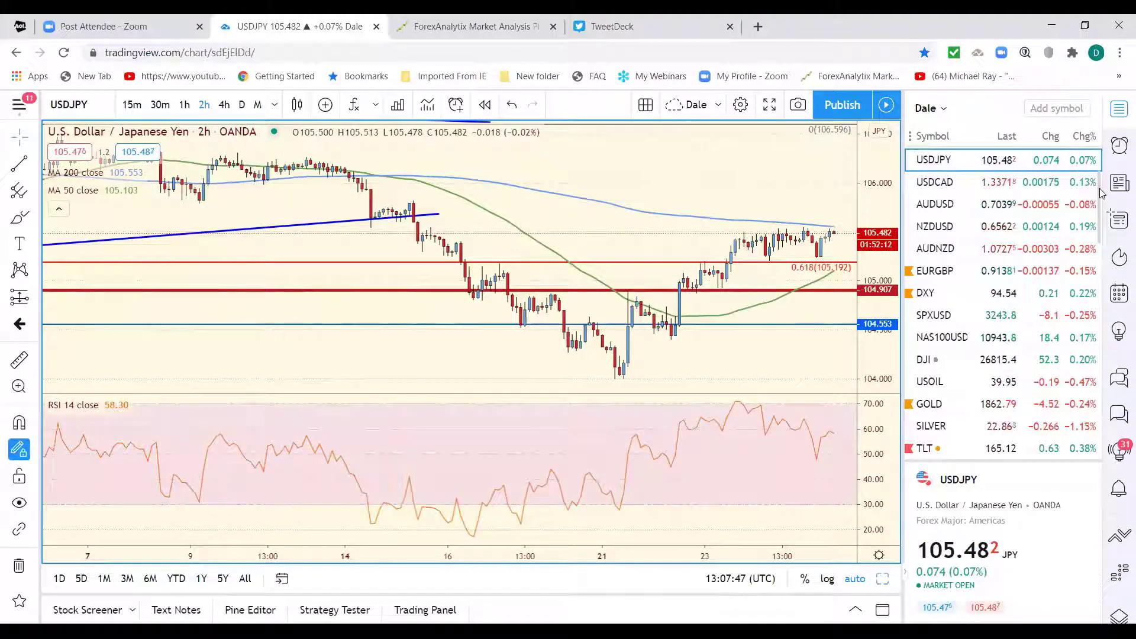
scroll(1100, 163, "up", 3)
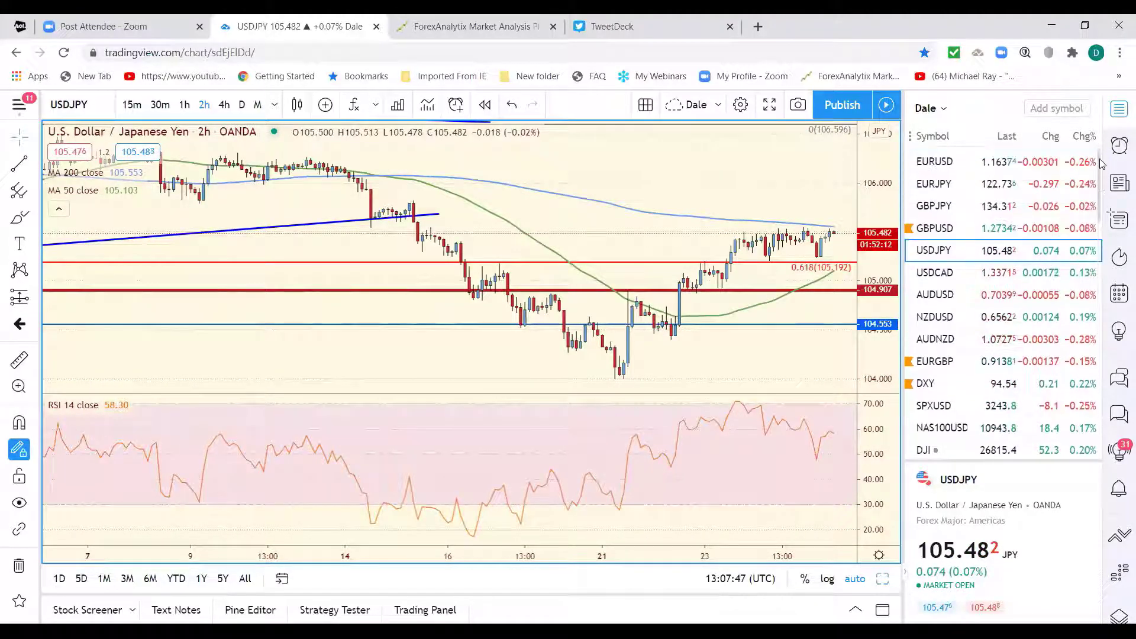
left_click(932, 161)
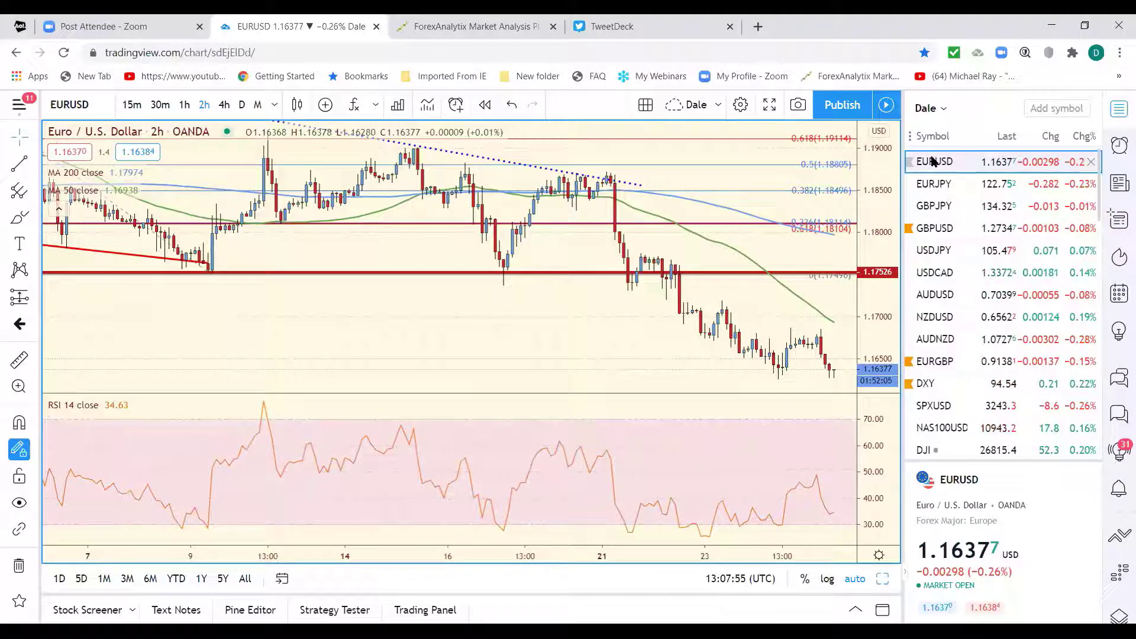
left_click(938, 230)
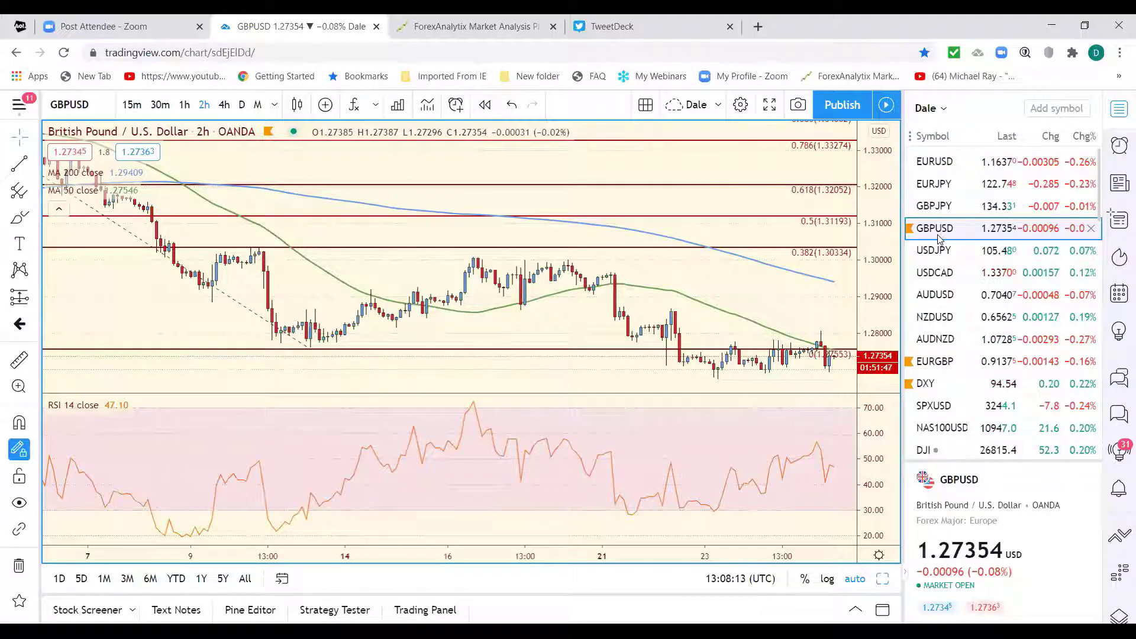
Show the DXY dollar index briefly, then reload the EURGBP 2-hour chart
left_click(926, 385)
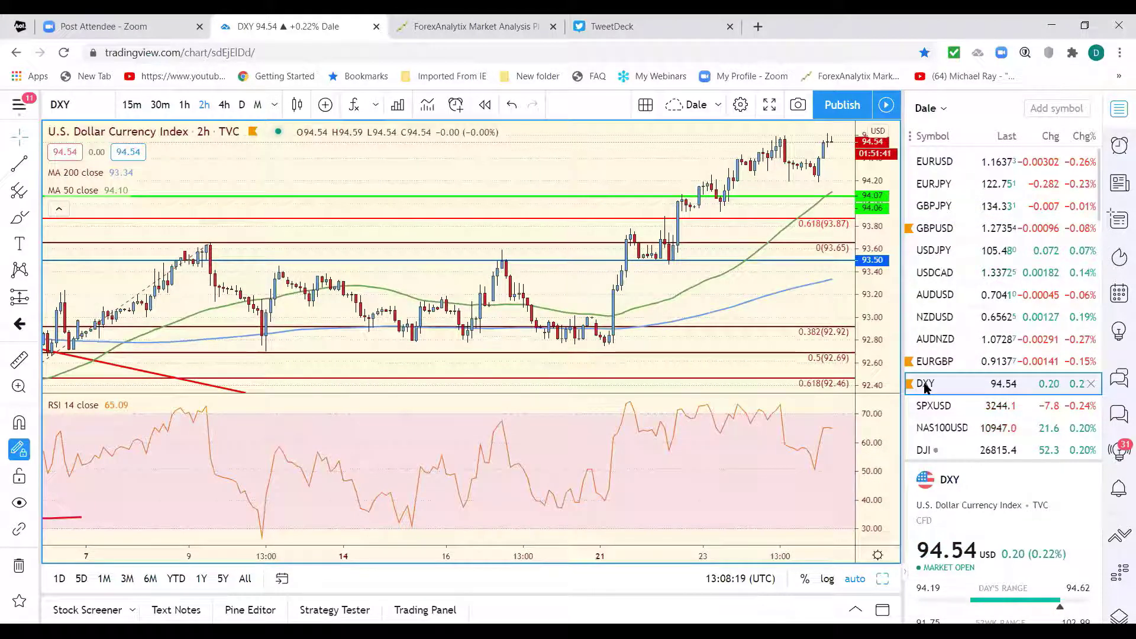
left_click(931, 363)
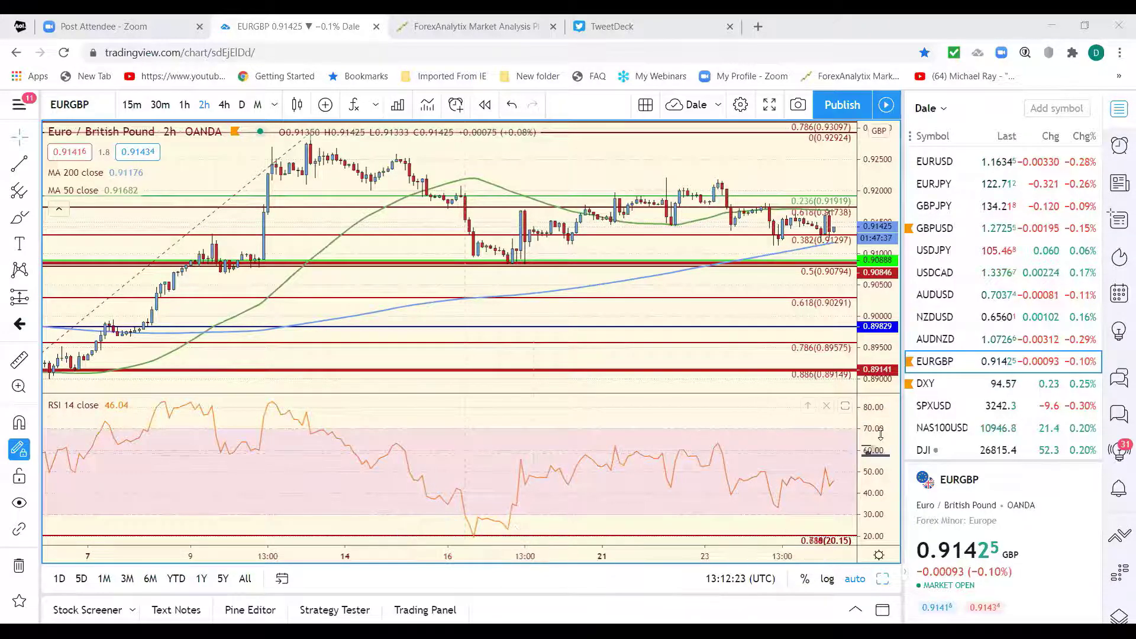
Load the SPXUSD 2-hour chart from the watchlist
left_click(933, 412)
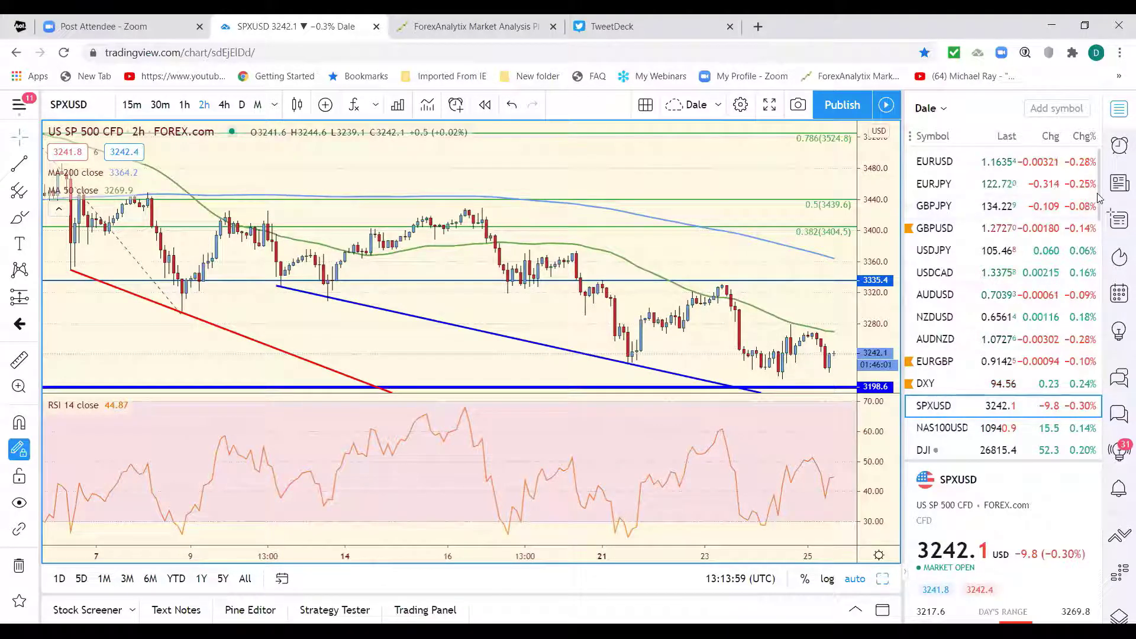
left_click(941, 188)
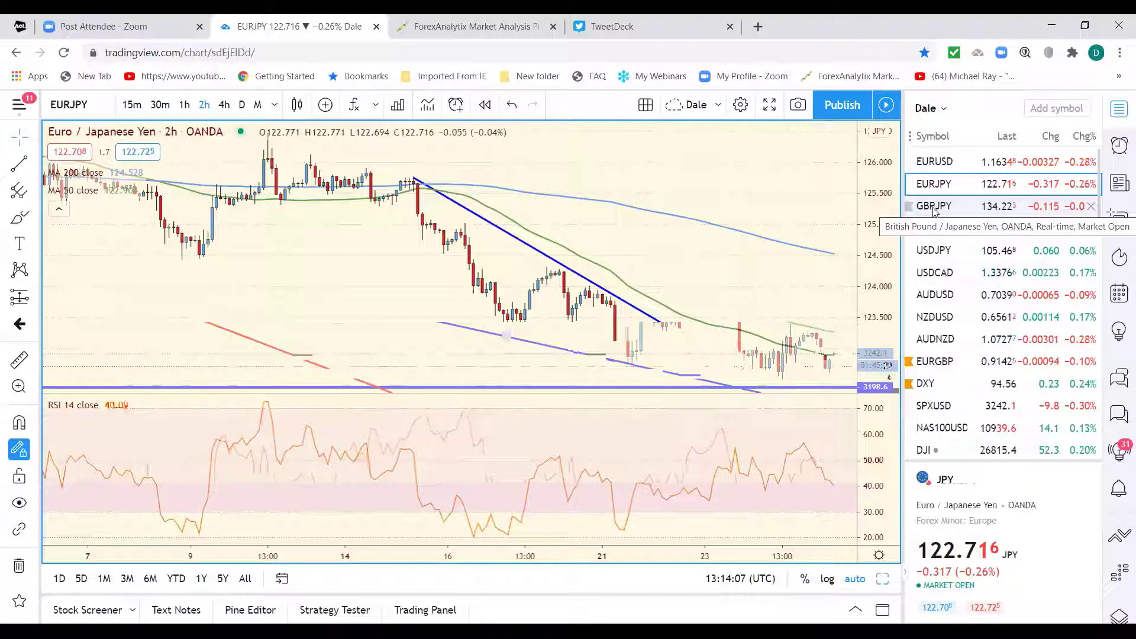
left_click(933, 208)
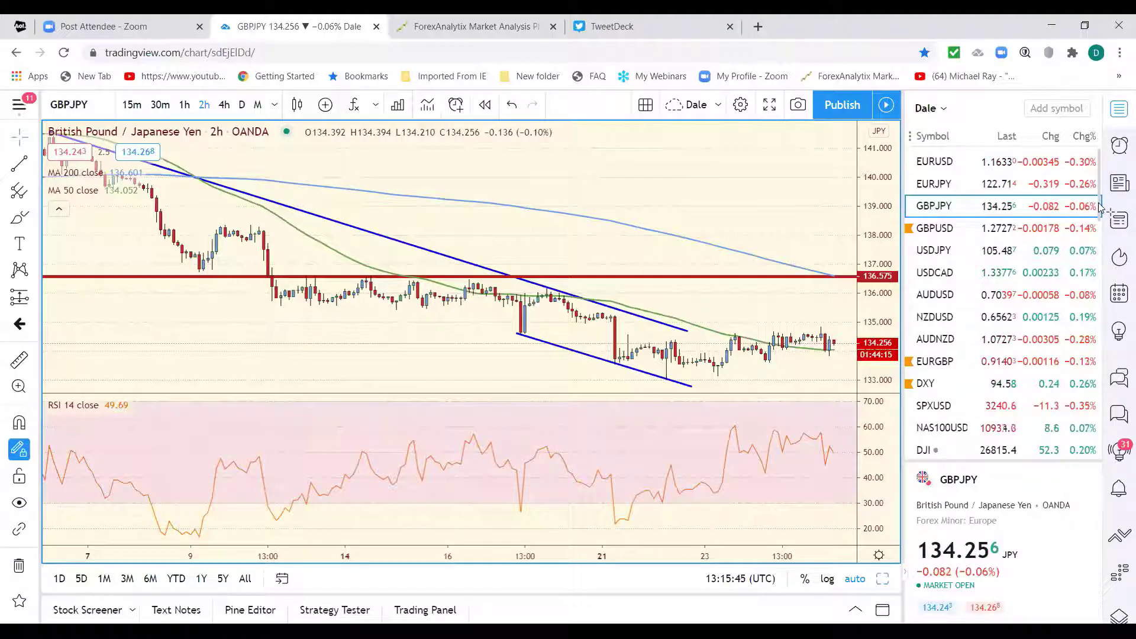
scroll(1099, 207, "down", 2)
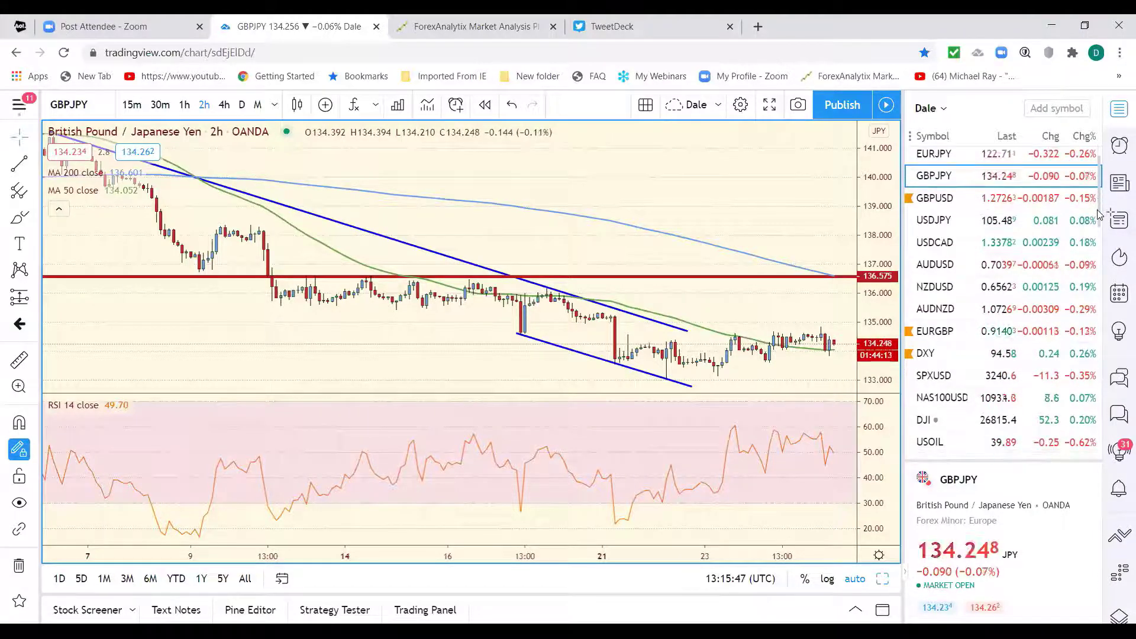
scroll(1098, 217, "down", 3)
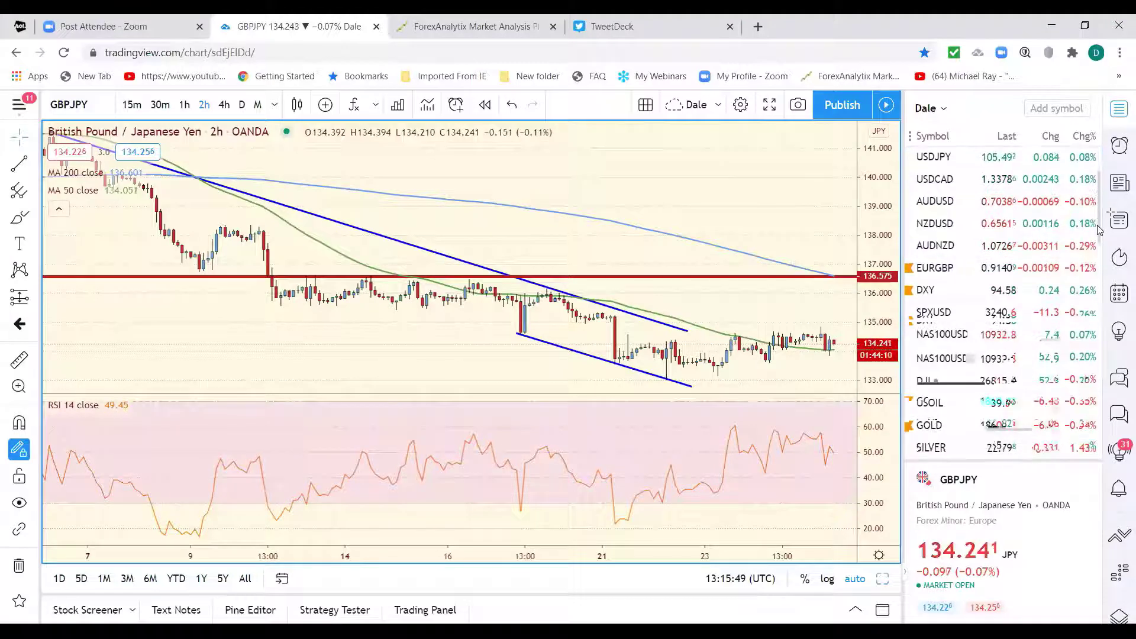
scroll(1098, 236, "down", 1)
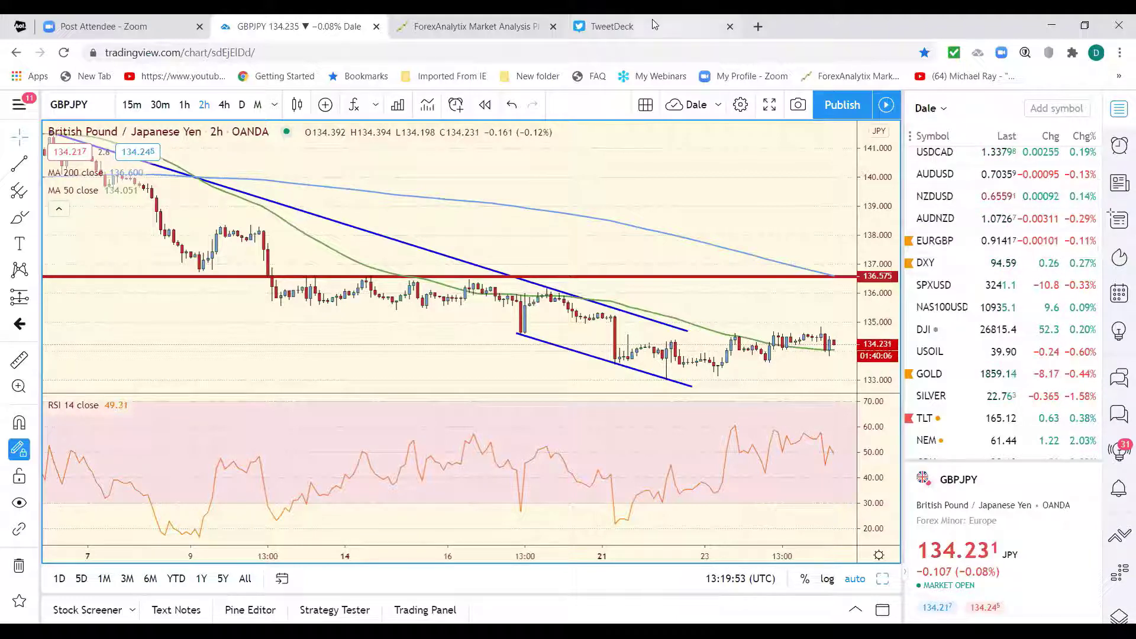
left_click(615, 26)
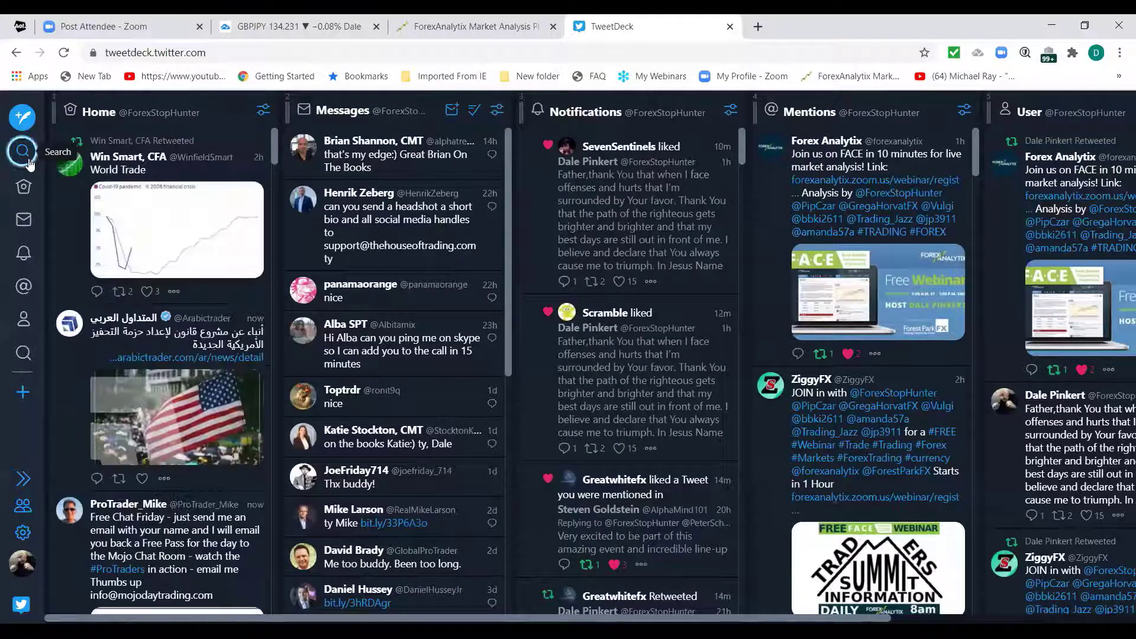
left_click(27, 159)
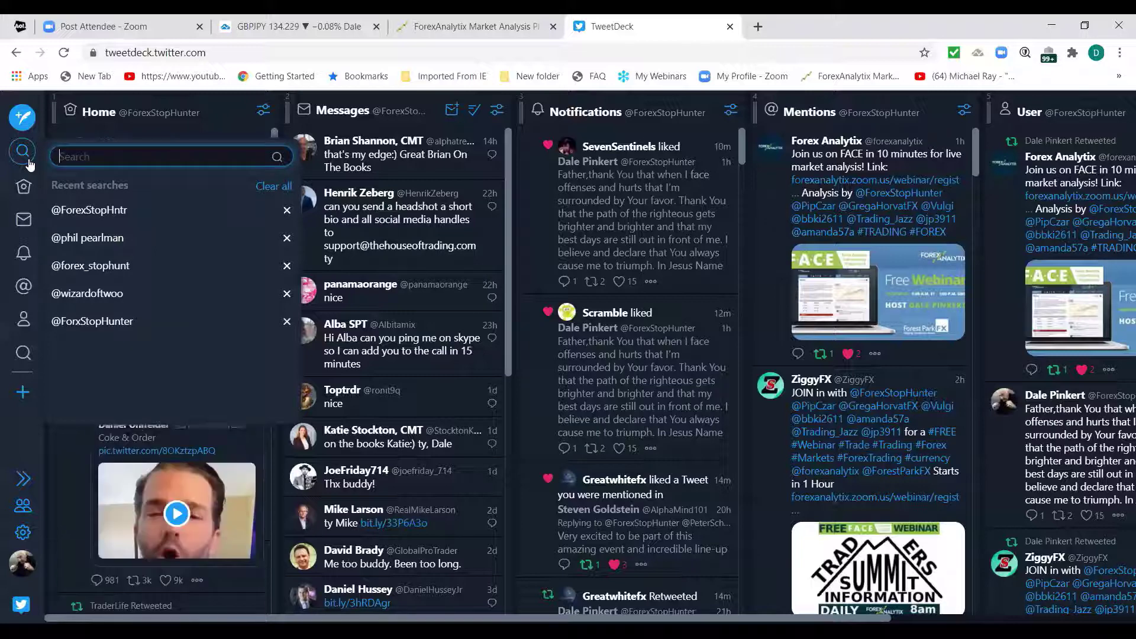
type("@j")
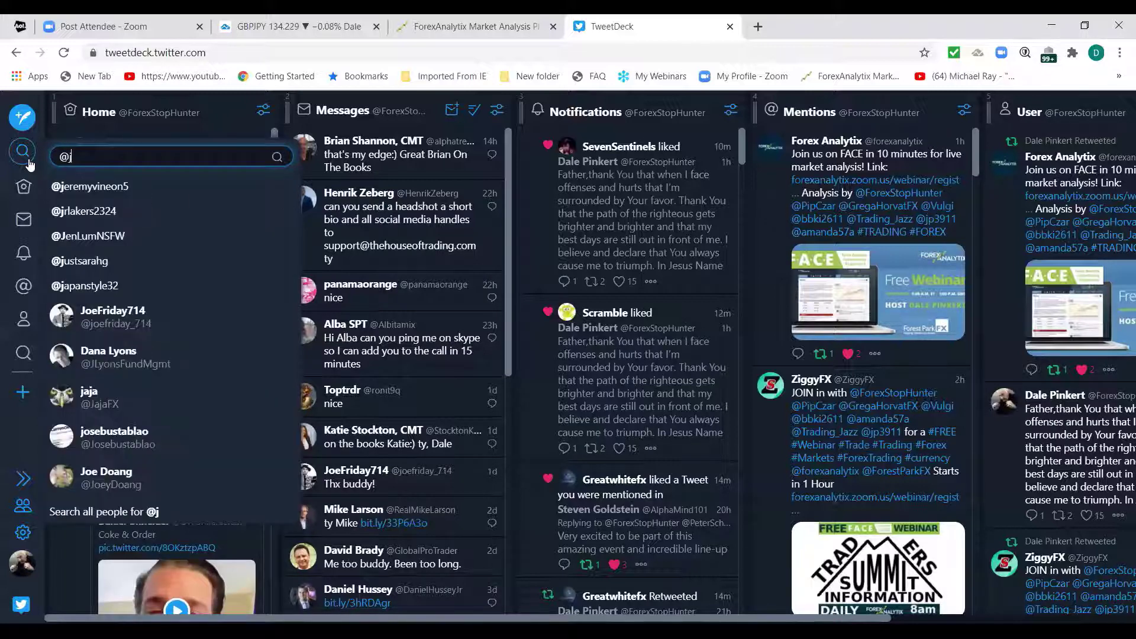
key("BackSpace")
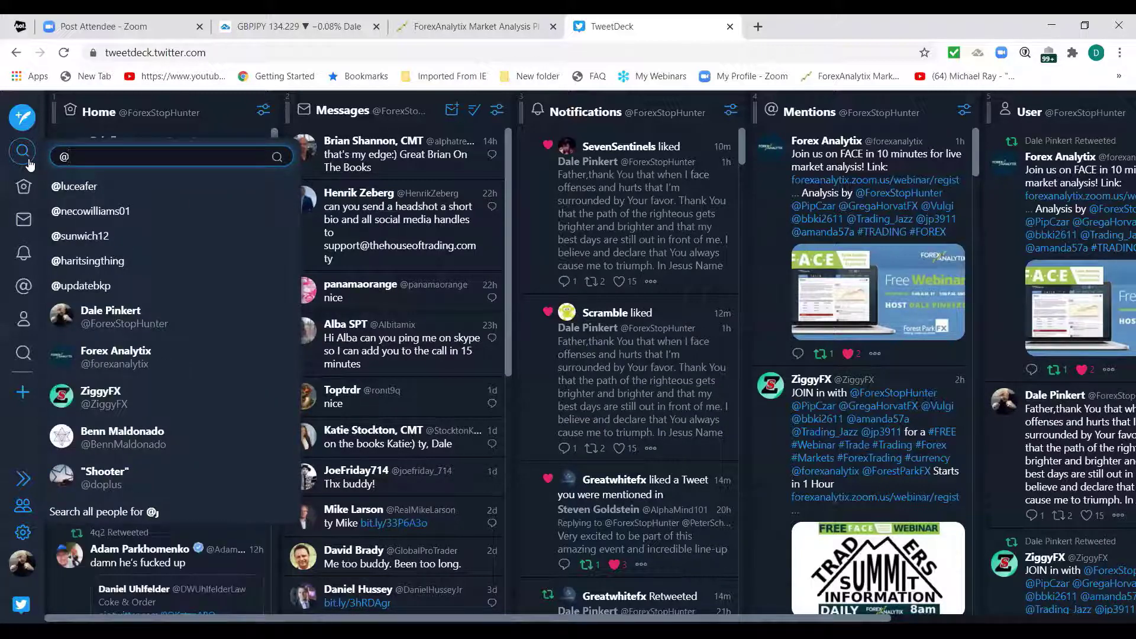
type("da")
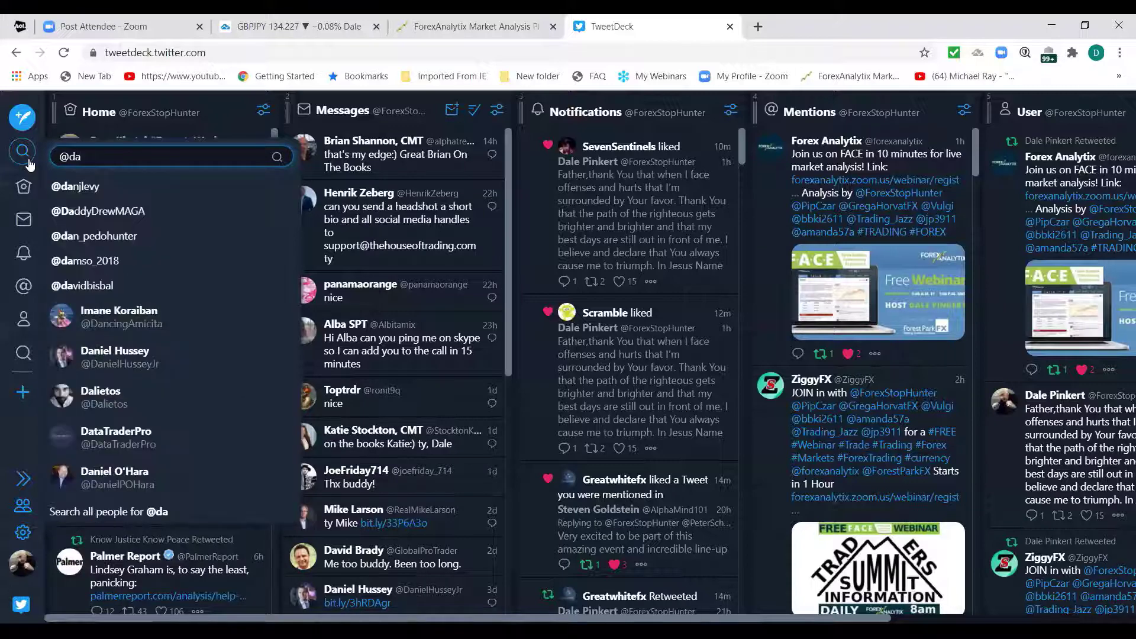
type("y")
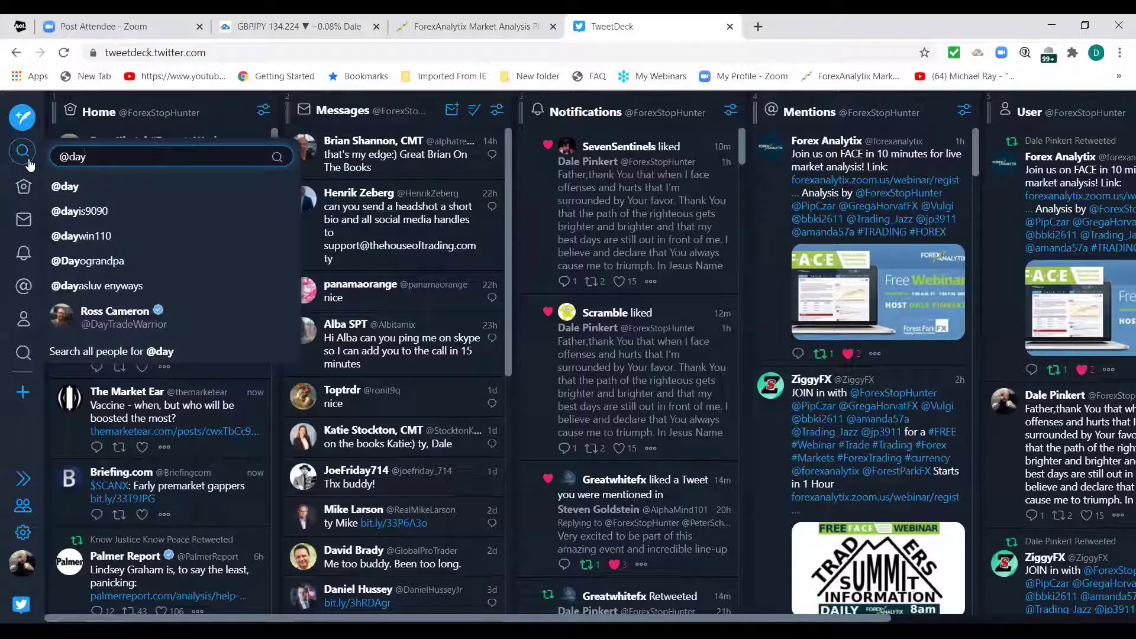
type("trade")
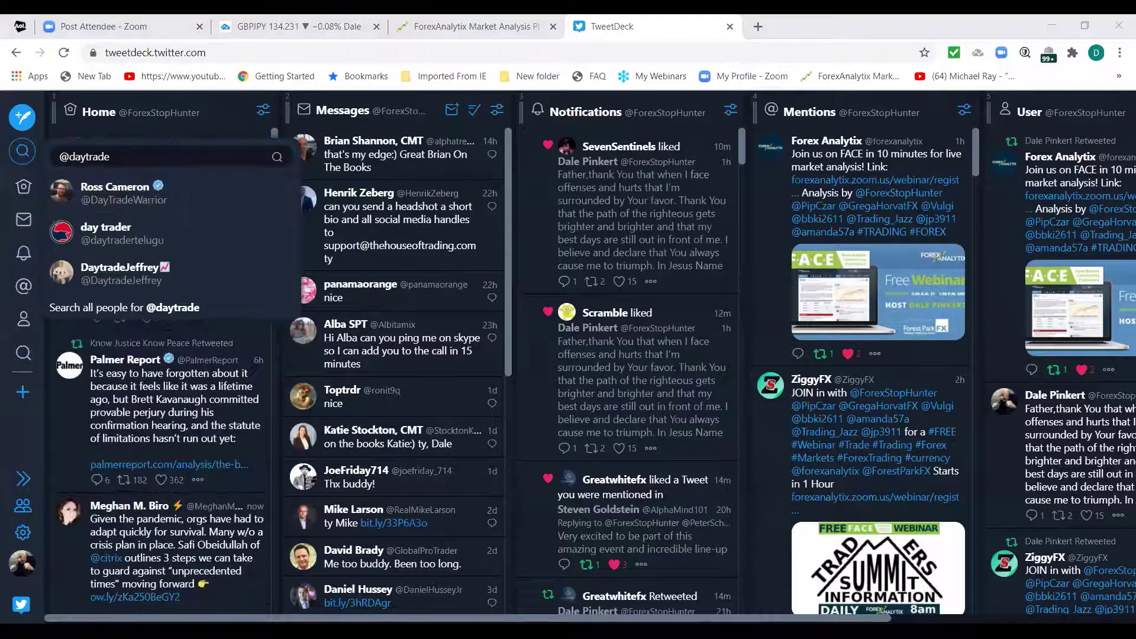
Extend the search to 'daytradeideas', then revise it to 'daytradeideasignals'
left_click(171, 157)
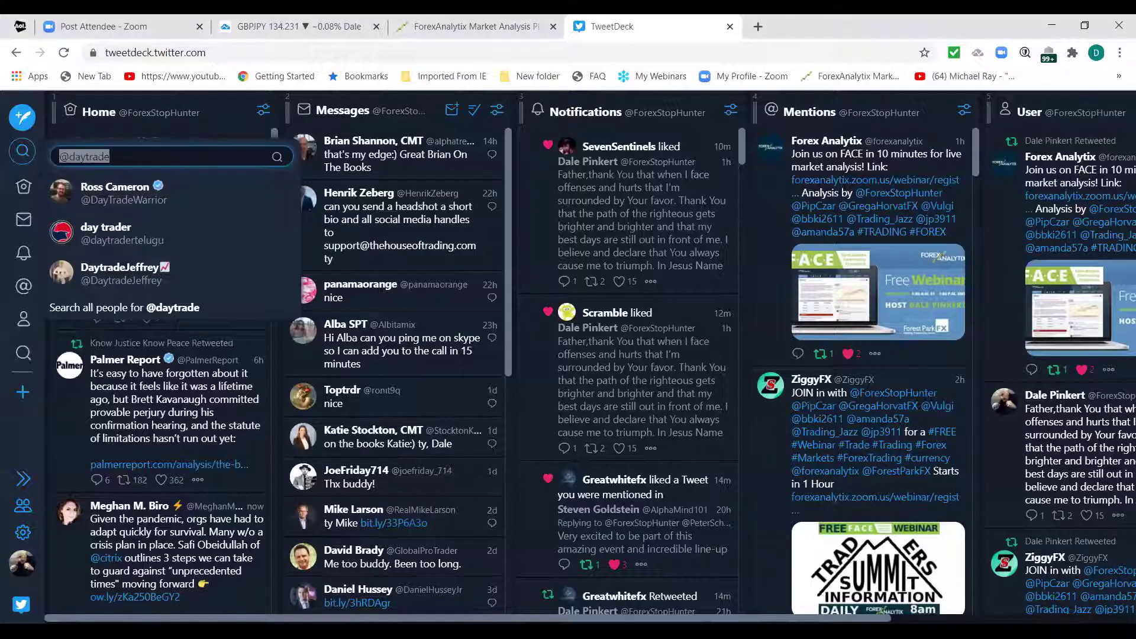
type("i")
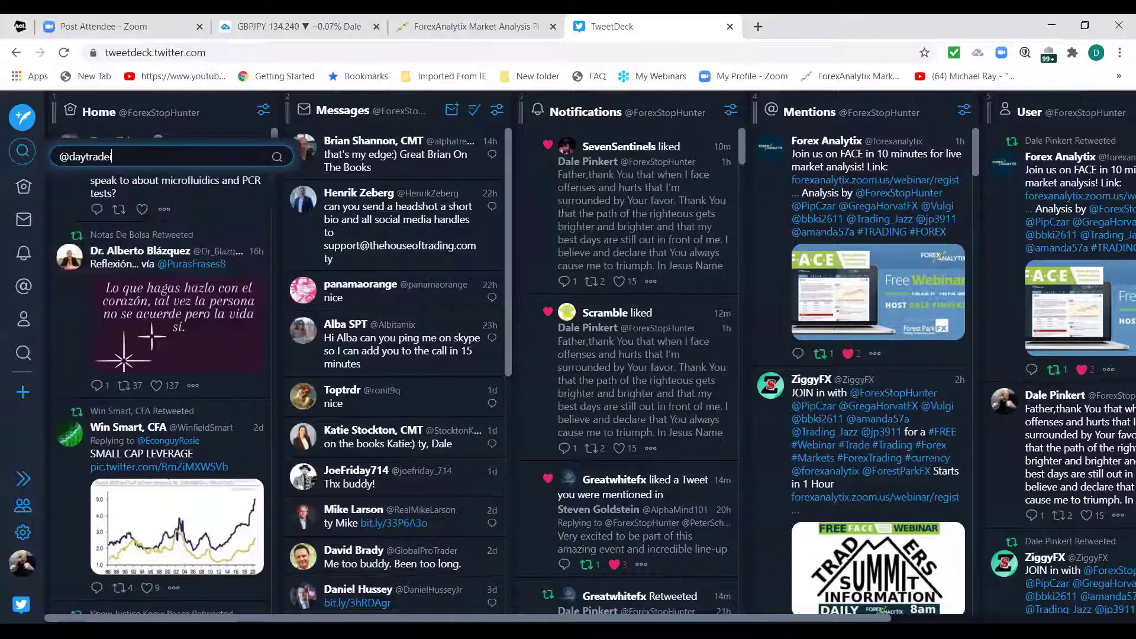
type("de")
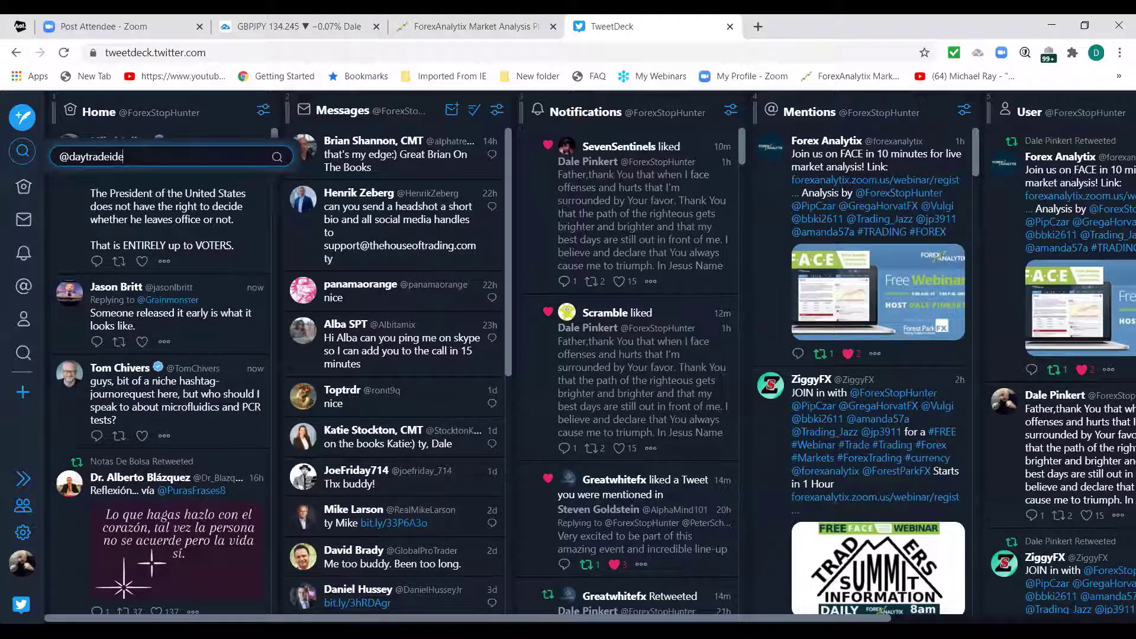
type("a")
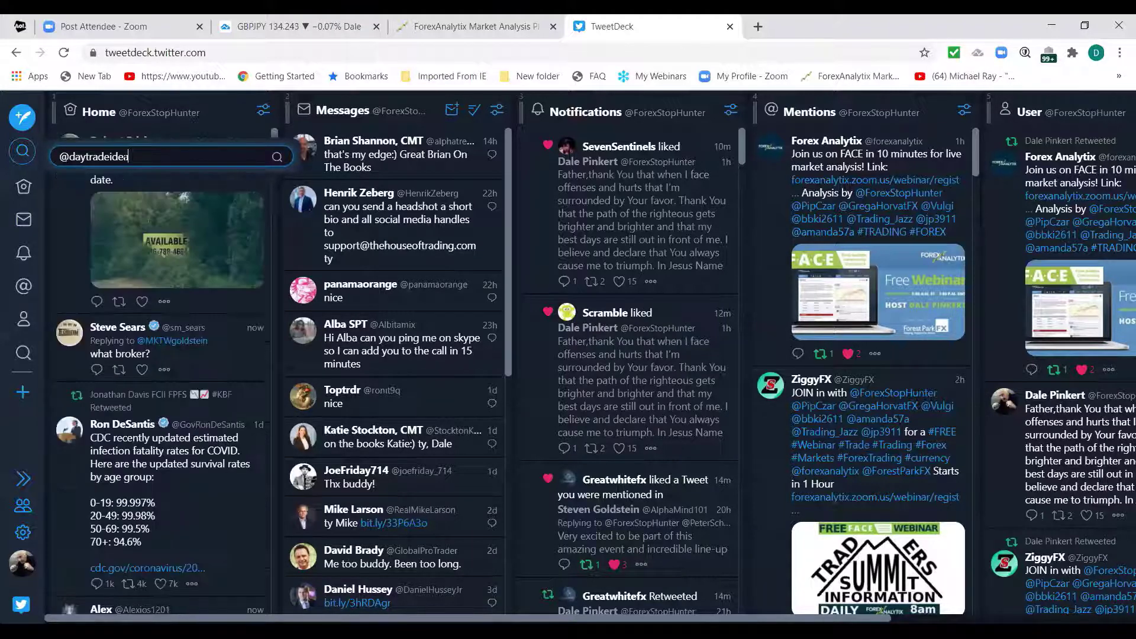
type("s")
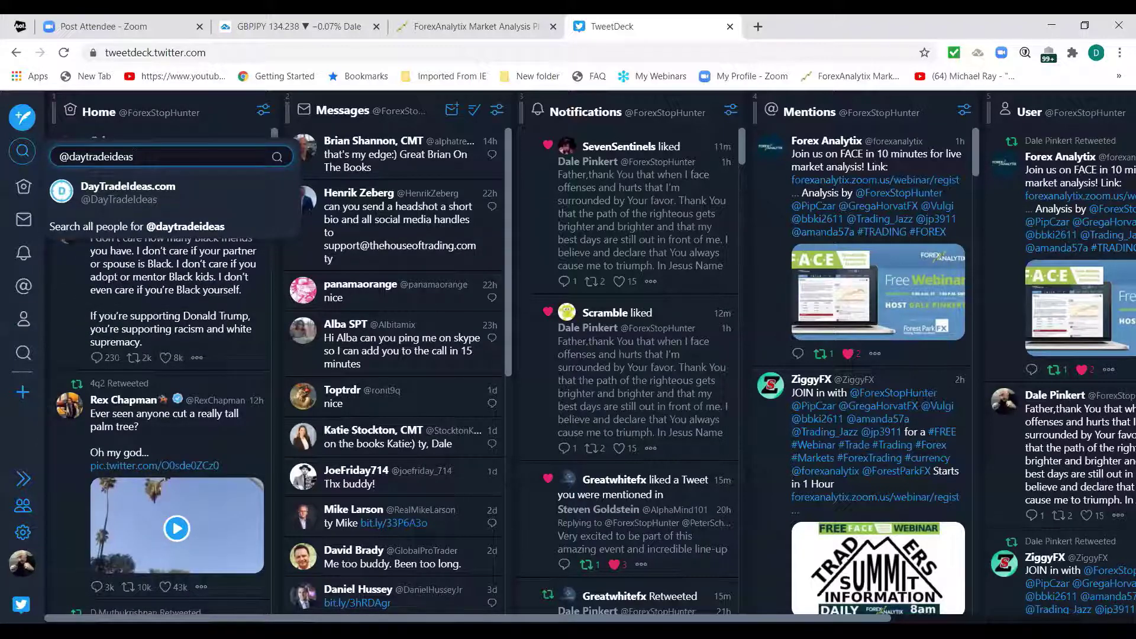
key("BackSpace")
key("BackSpace")
key("BackSpace")
key("BackSpace")
key("BackSpace")
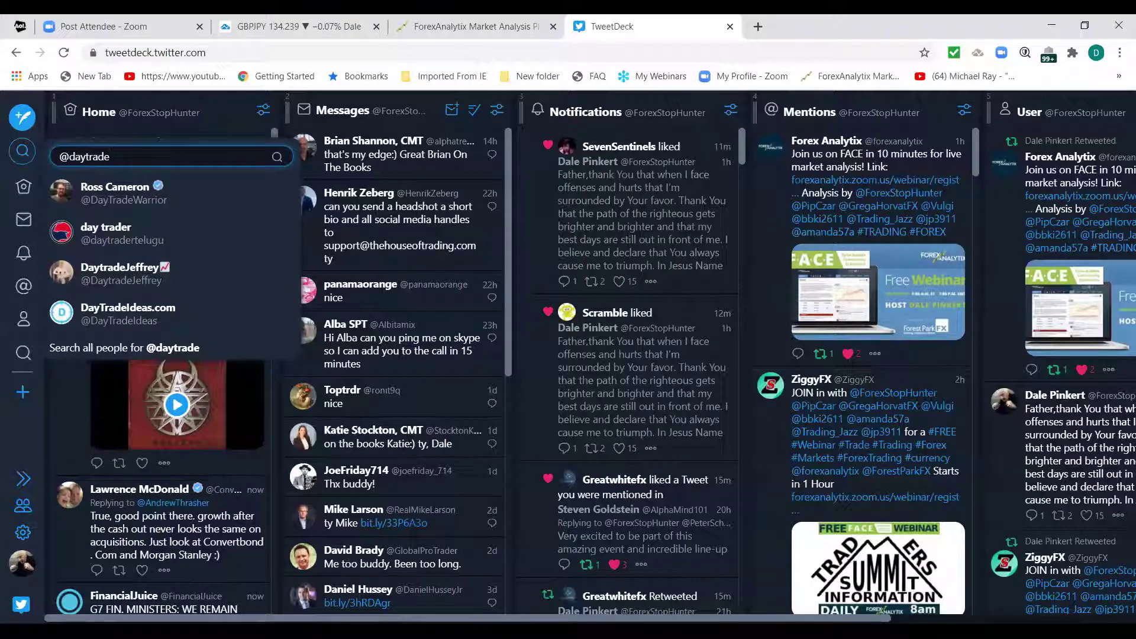
type("sign")
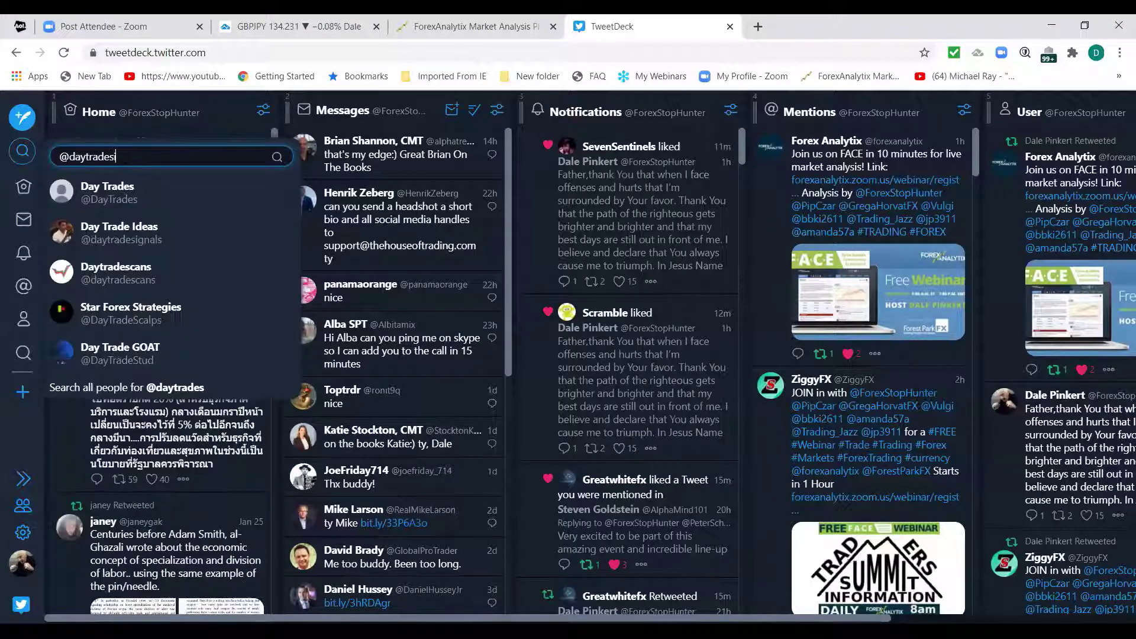
type("als")
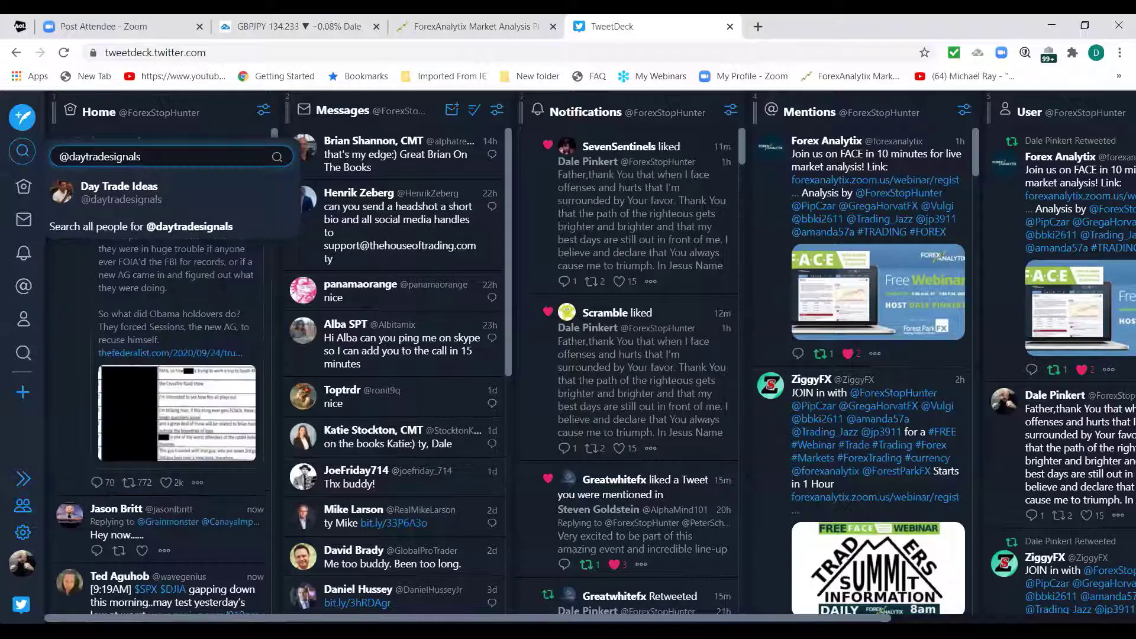
Add the Day Trade Ideas search column and open daytradeideas.co.uk from its profile
key("Return")
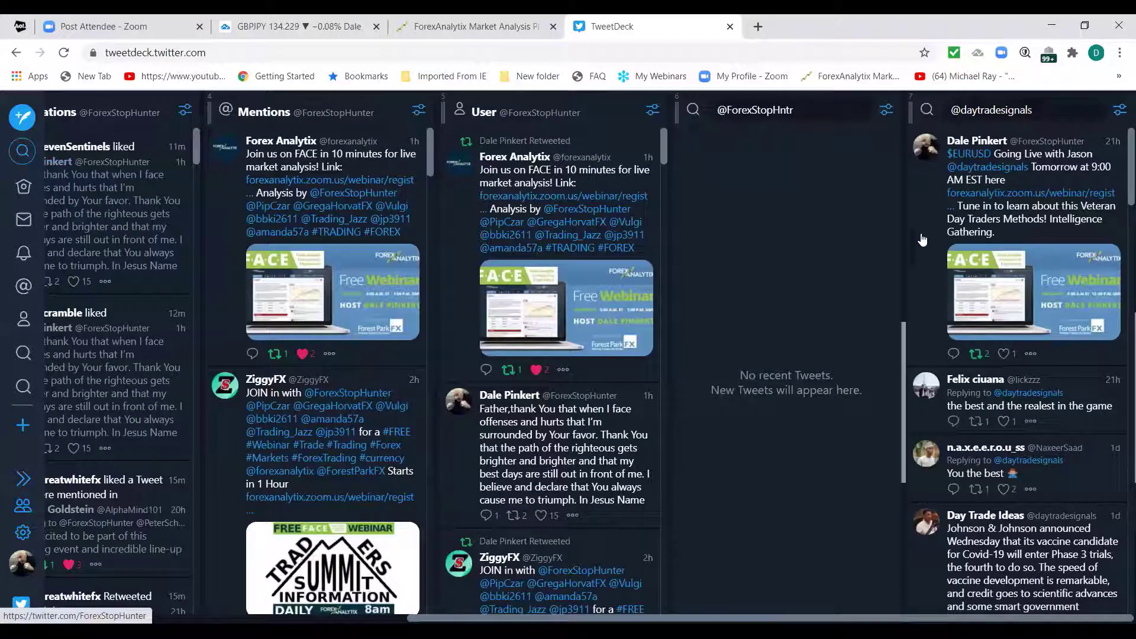
left_click(986, 169)
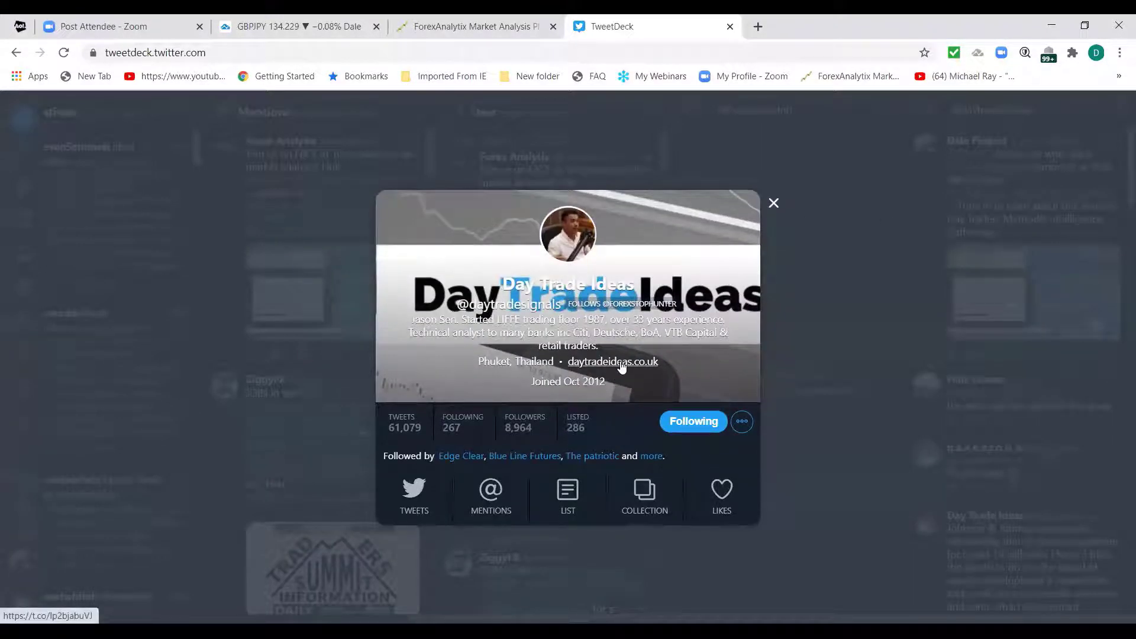
left_click(621, 364)
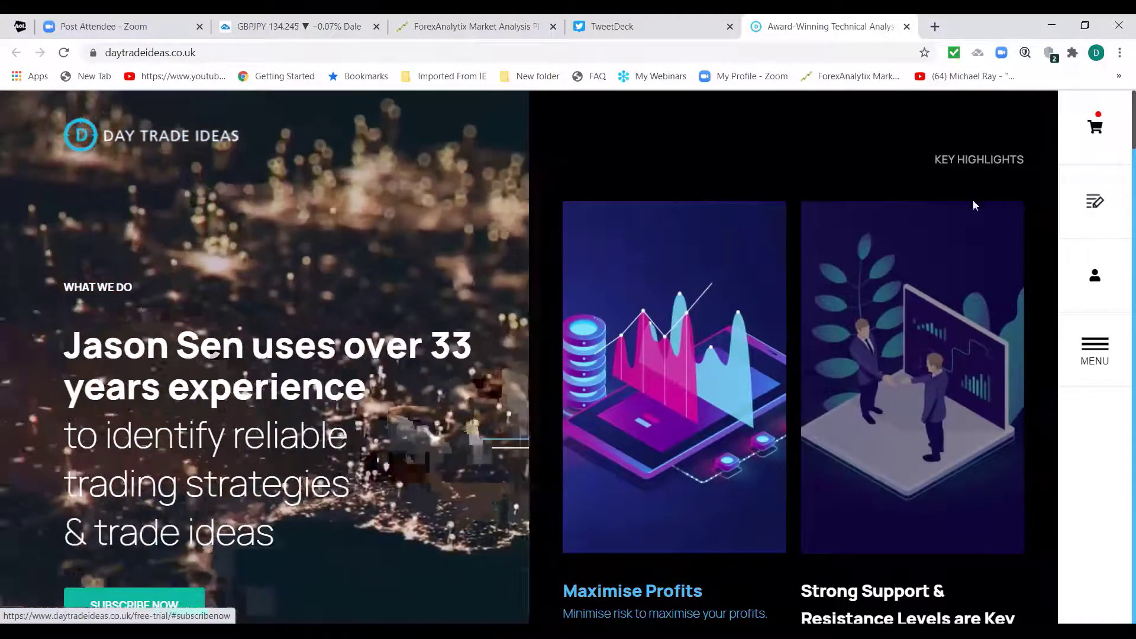
Go to the About Us page through the site's MENU panel
left_click(1101, 346)
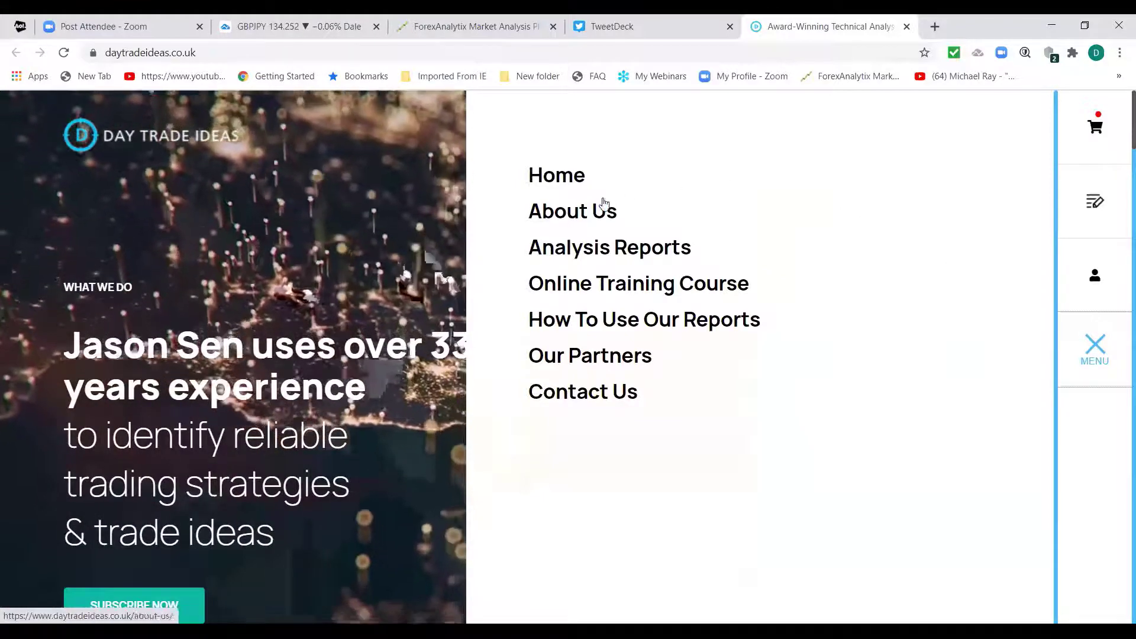
left_click(587, 215)
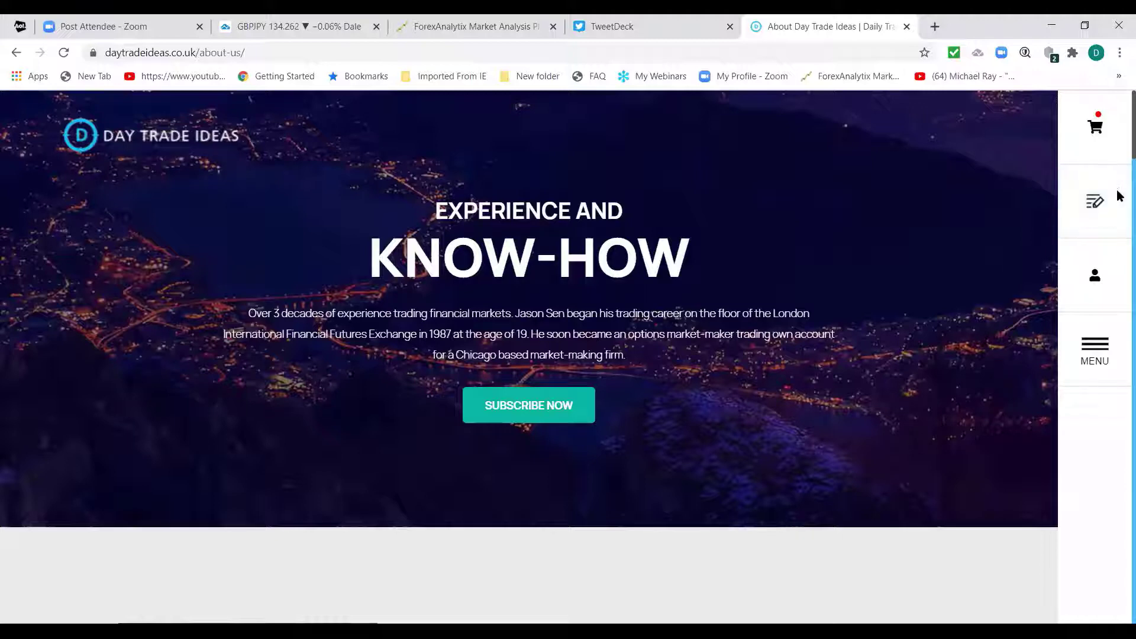
Scroll down the About Us page to the 'Daily technical analysis & trade signals' section
scroll(1118, 201, "down", 8)
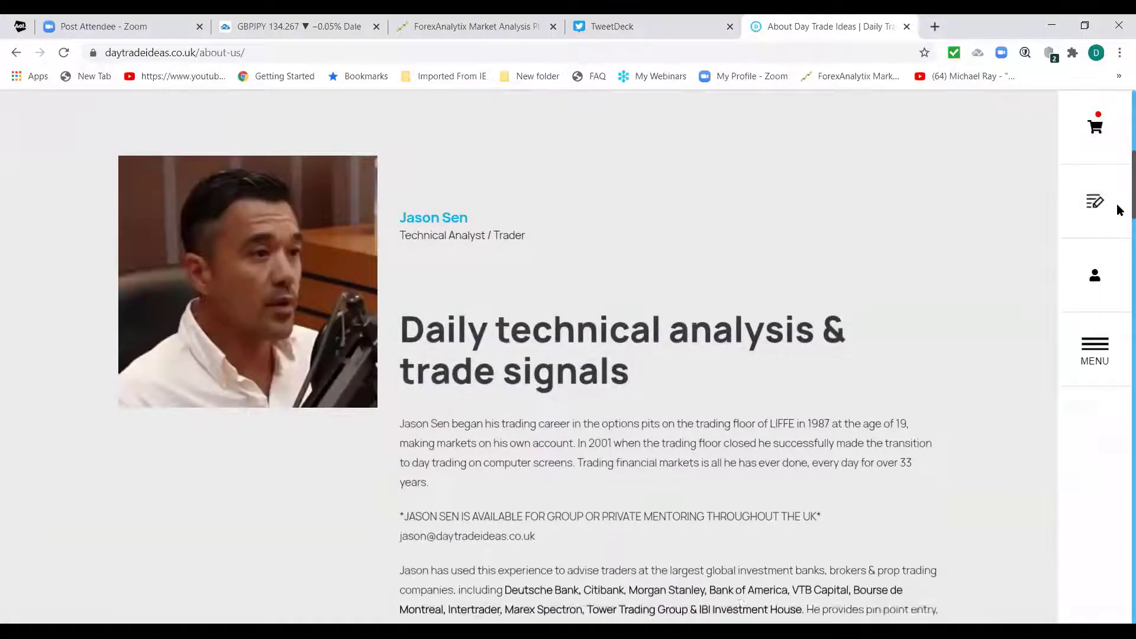